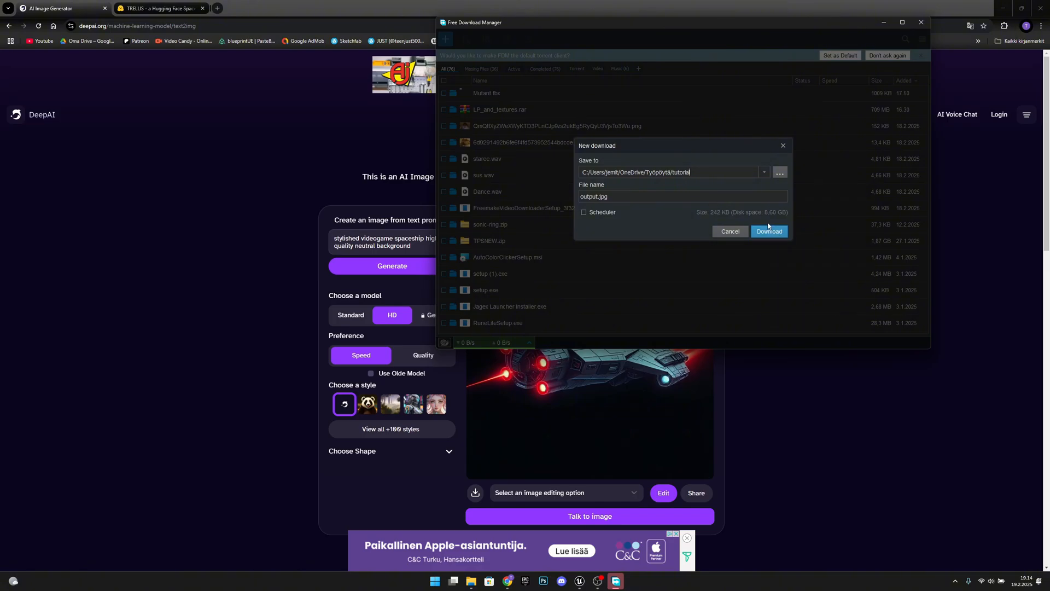
Step: Download the generated spaceship image as output.jpg into the tutorial folder and check the file there
{"action": "left_click", "coordinate": [769, 231]}
{"action": "left_click", "coordinate": [817, 438]}
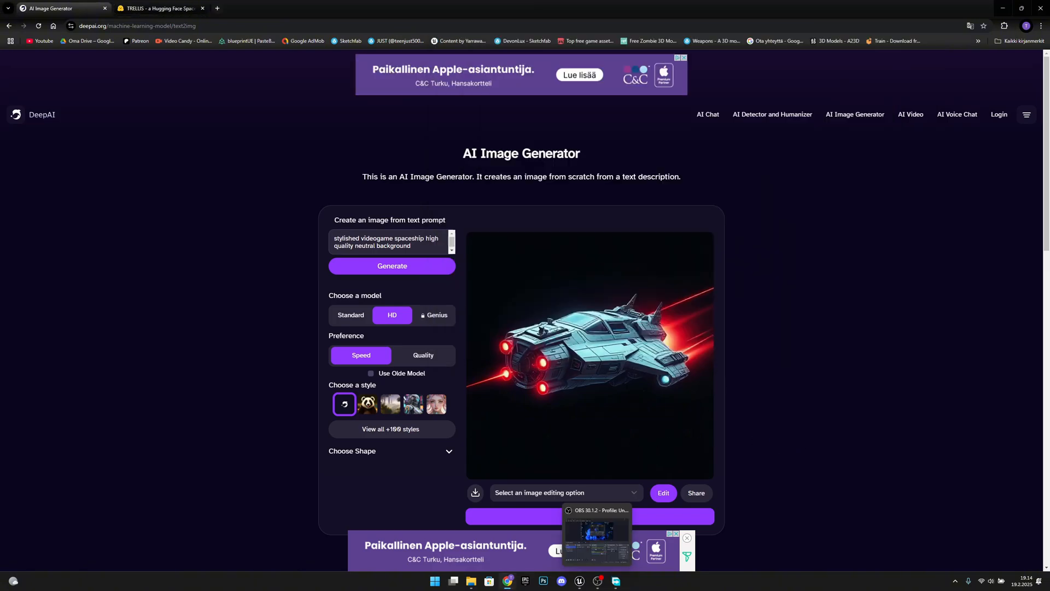
{"action": "mouse_move", "coordinate": [471, 580]}
{"action": "left_click", "coordinate": [488, 539]}
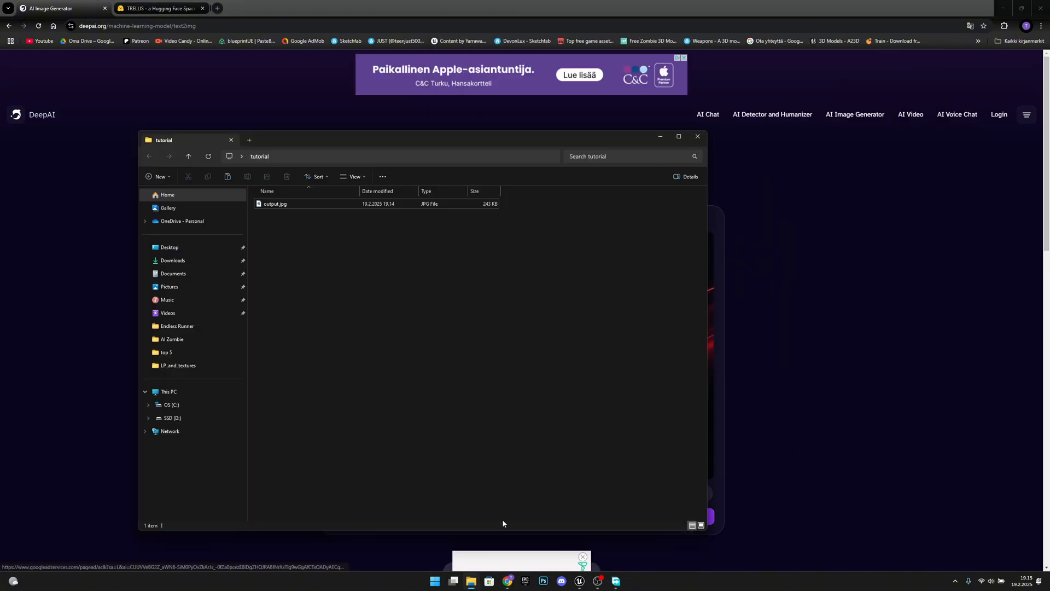
{"action": "left_click", "coordinate": [877, 312]}
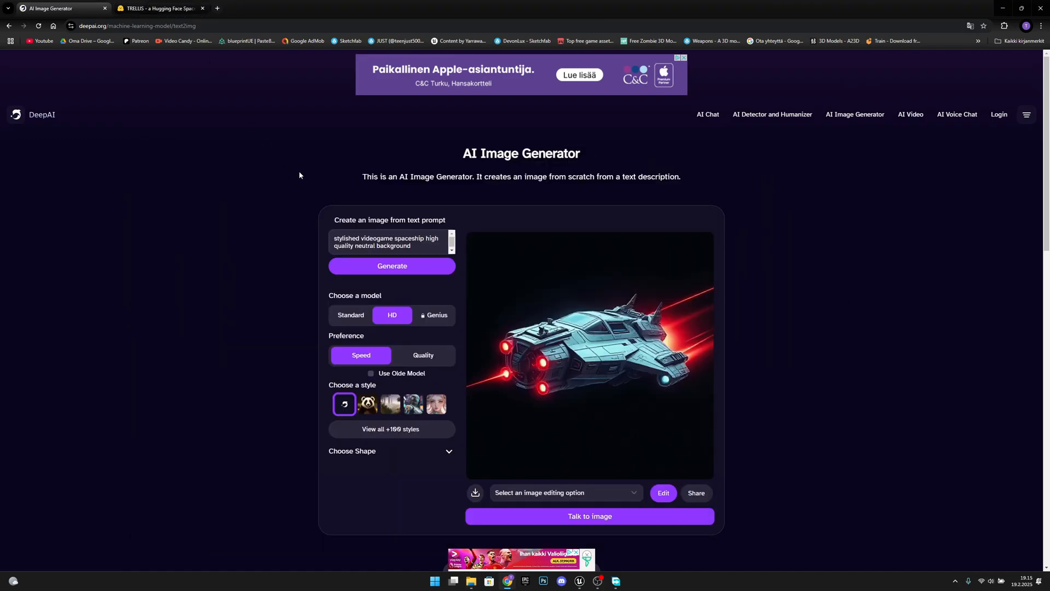
Step: Switch to the TRELLIS page, upload output.jpg as the image prompt and generate a 3D asset from it
{"action": "left_click", "coordinate": [164, 8]}
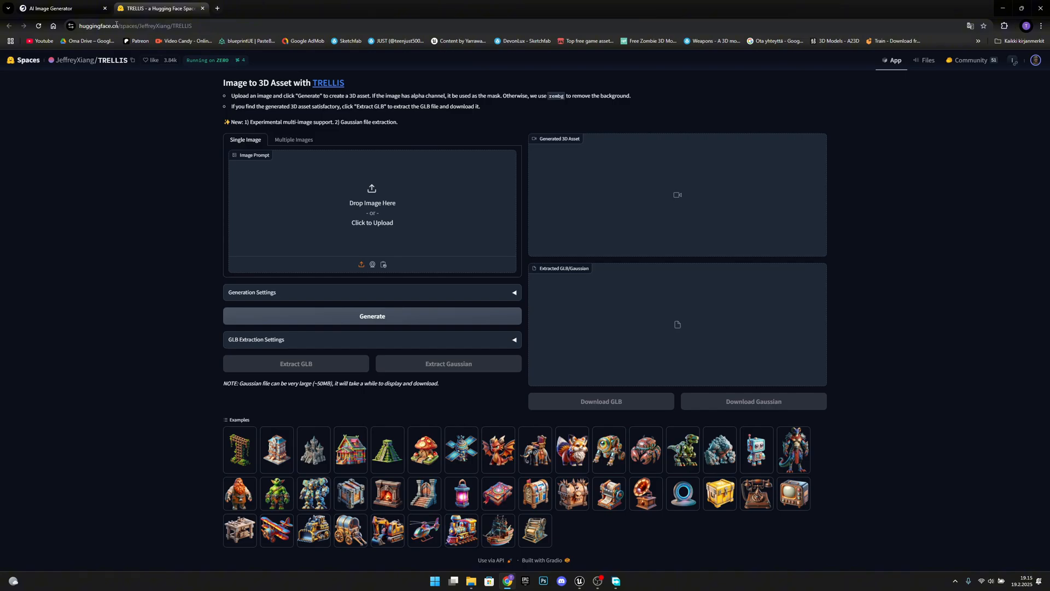
{"action": "left_click", "coordinate": [385, 205]}
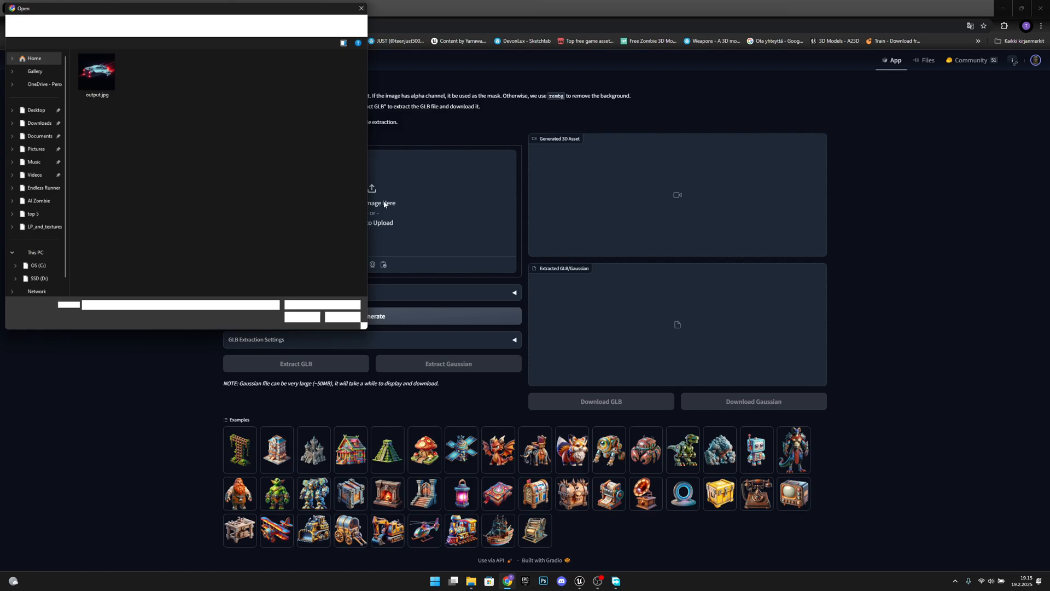
{"action": "double_click", "coordinate": [98, 78]}
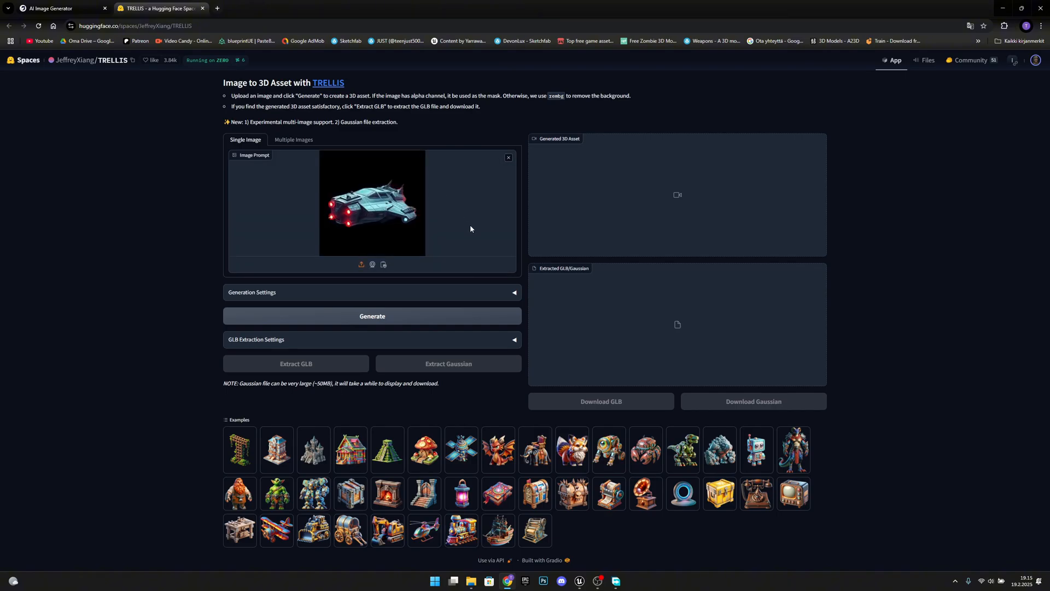
{"action": "left_click", "coordinate": [391, 321]}
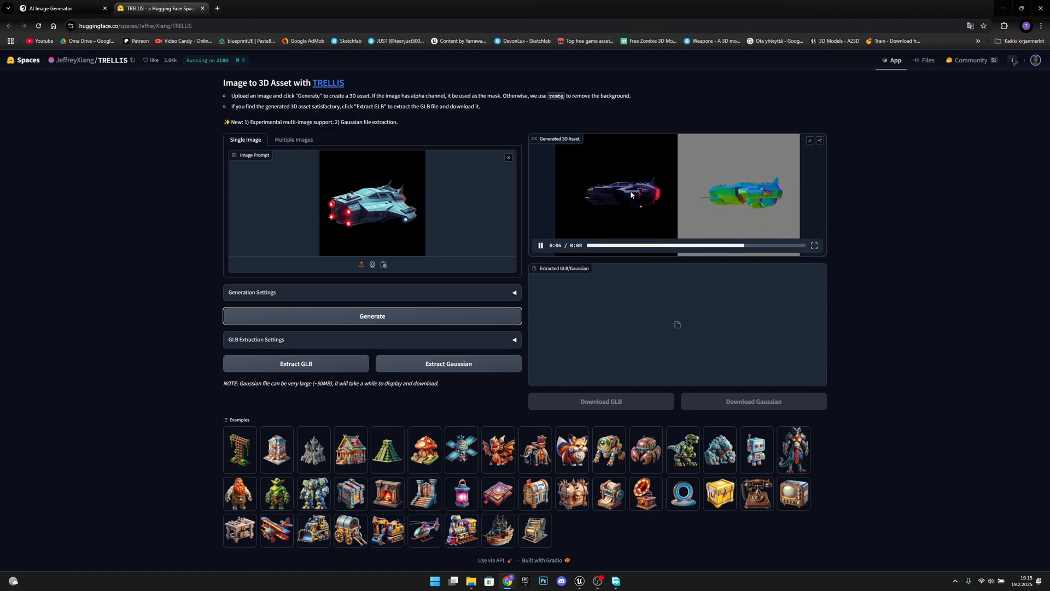
Step: Extract the spaceship asset as GLB and download it as sample.glb into the tutorial folder
{"action": "left_click", "coordinate": [310, 370]}
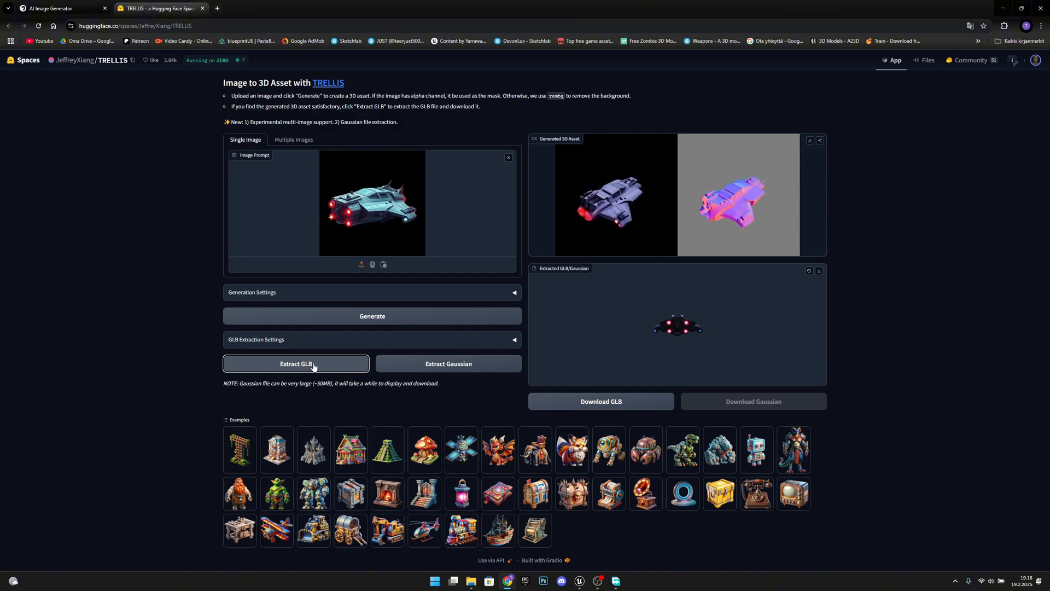
{"action": "left_click", "coordinate": [629, 403]}
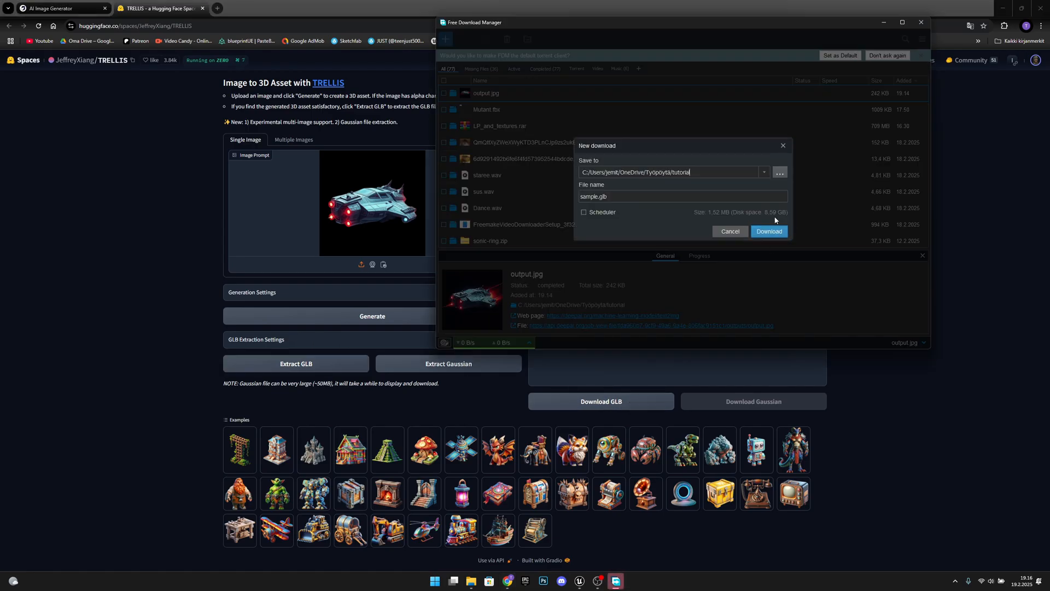
{"action": "left_click", "coordinate": [772, 231]}
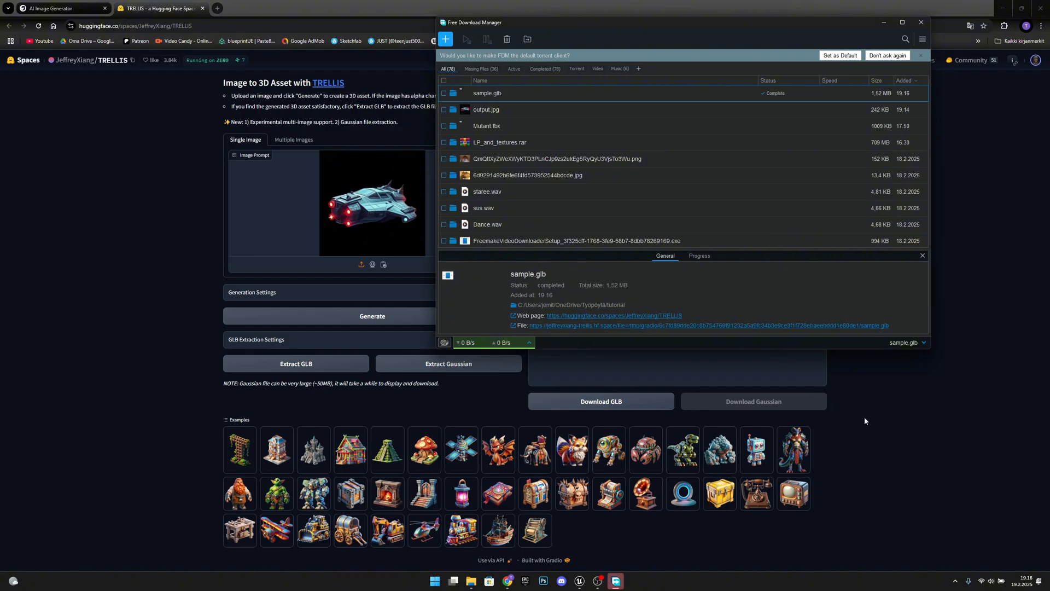
{"action": "left_click", "coordinate": [911, 402]}
Step: Switch to Unreal Editor, create a new folder with the default name inside Content and open it
{"action": "left_click", "coordinate": [578, 582]}
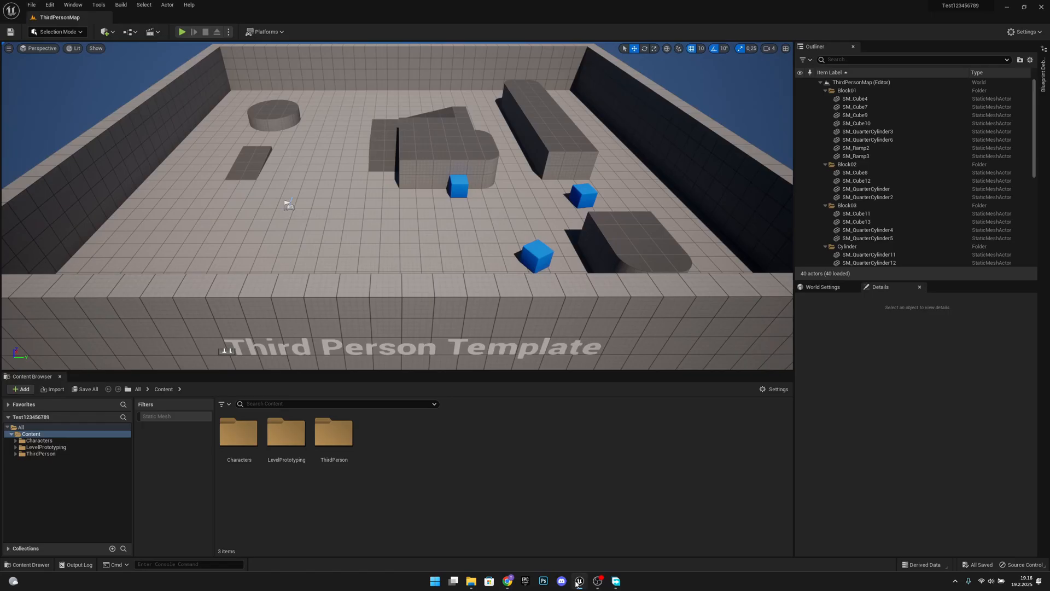
{"action": "right_click_drag", "start_coordinate": [400, 219], "coordinate": [329, 230]}
{"action": "key", "text": "w"}
{"action": "right_click", "coordinate": [376, 458]}
{"action": "left_click", "coordinate": [408, 208]}
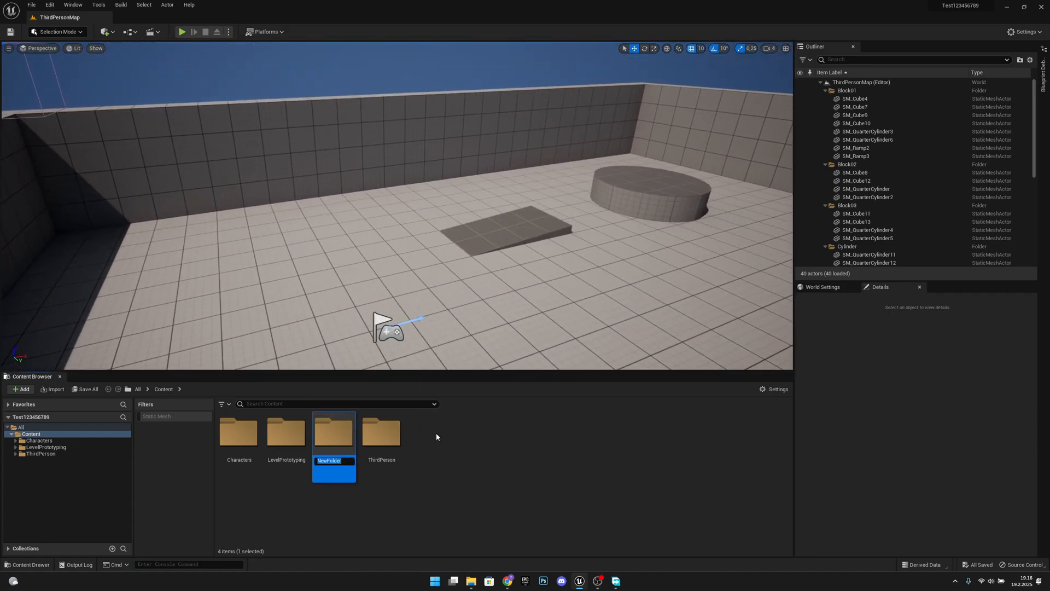
{"action": "key", "text": "Return"}
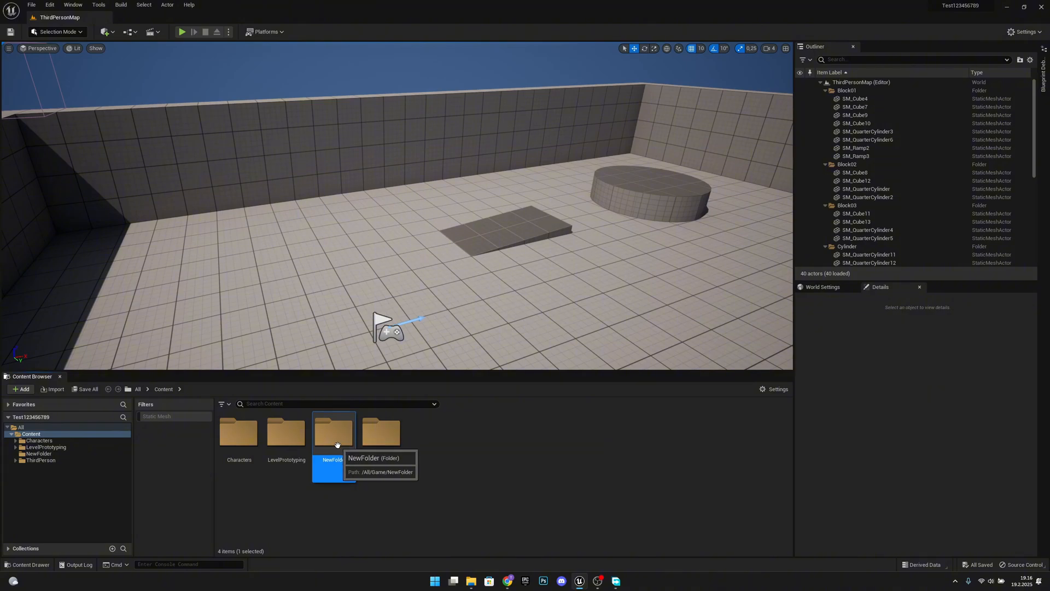
{"action": "double_click", "coordinate": [334, 436]}
Step: Import sample.glb from the tutorial folder into the new content folder with the default import settings
{"action": "mouse_move", "coordinate": [468, 579]}
{"action": "left_click", "coordinate": [499, 536]}
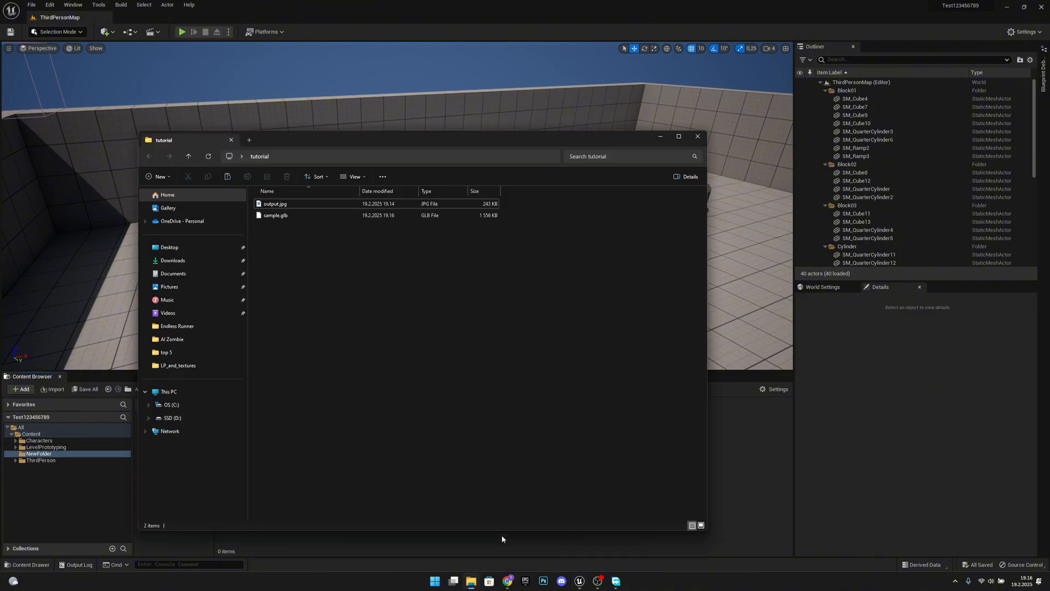
{"action": "left_click_drag", "start_coordinate": [283, 216], "coordinate": [749, 470]}
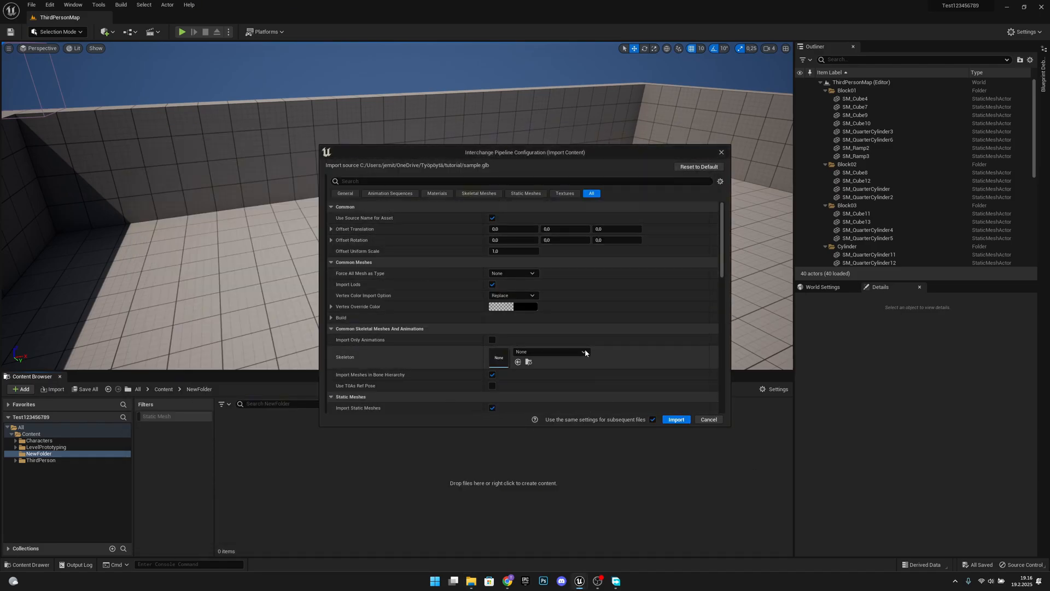
{"action": "left_click", "coordinate": [677, 420]}
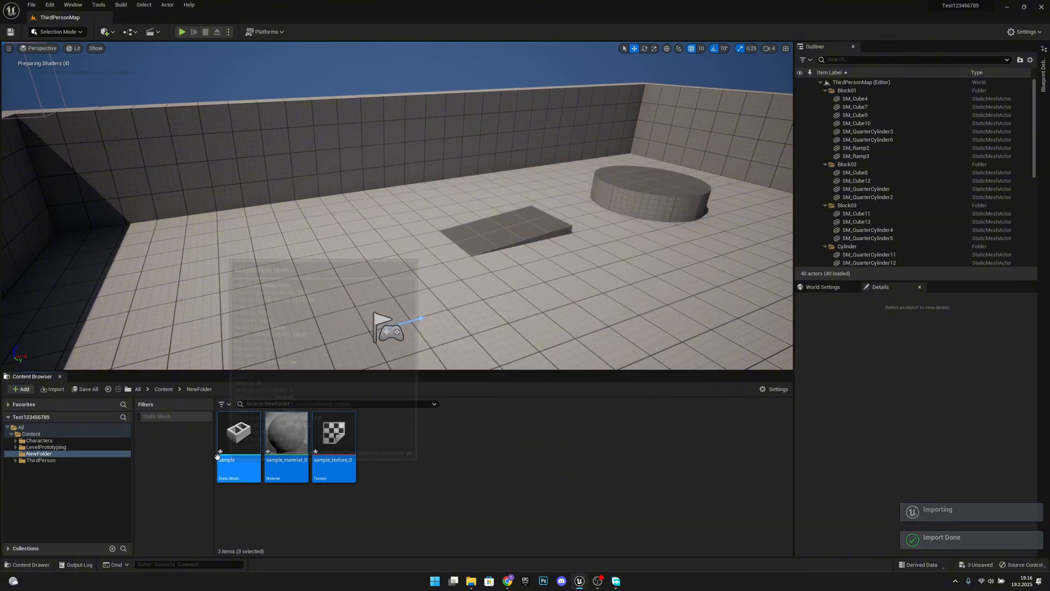
Step: Place only the imported spaceship static mesh in the level, on the floor near the player start
{"action": "left_click", "coordinate": [503, 497]}
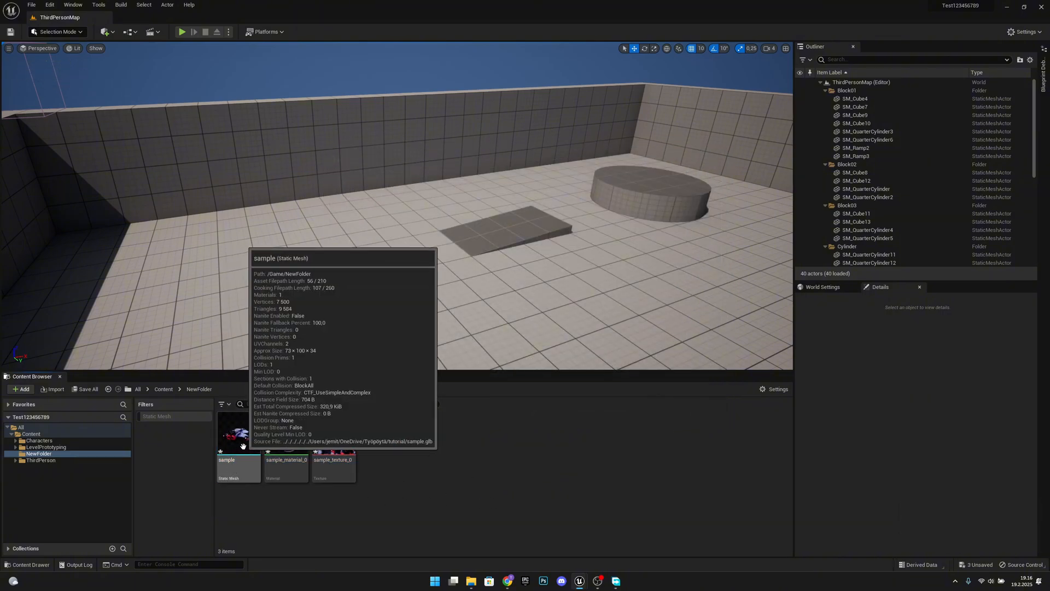
{"action": "left_click_drag", "start_coordinate": [243, 447], "coordinate": [343, 229]}
{"action": "right_click_drag", "start_coordinate": [351, 241], "coordinate": [421, 246]}
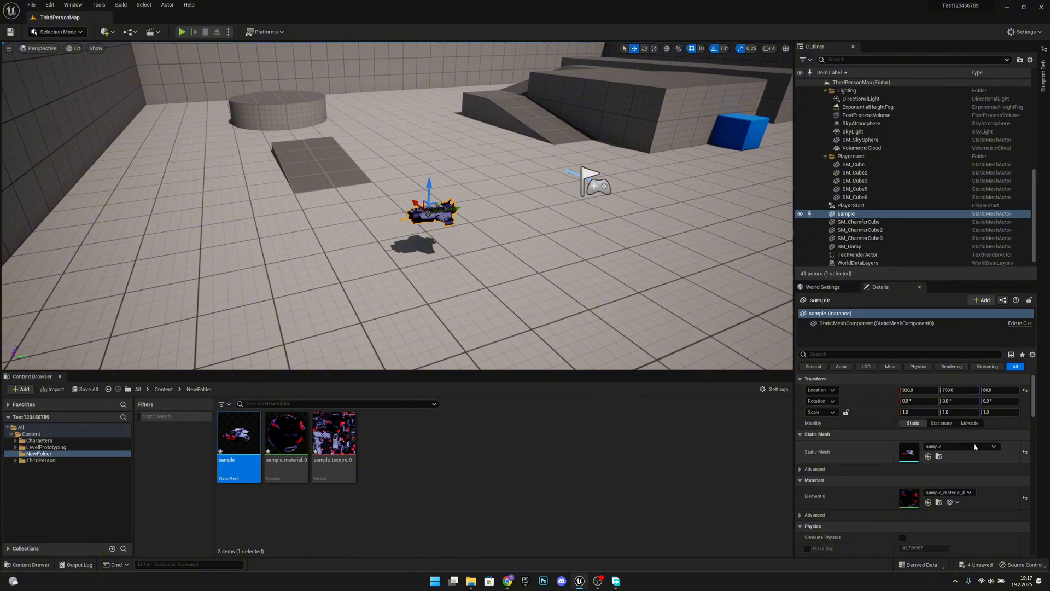
{"action": "left_click", "coordinate": [933, 412]}
{"action": "type", "text": "2"}
{"action": "key", "text": "Return"}
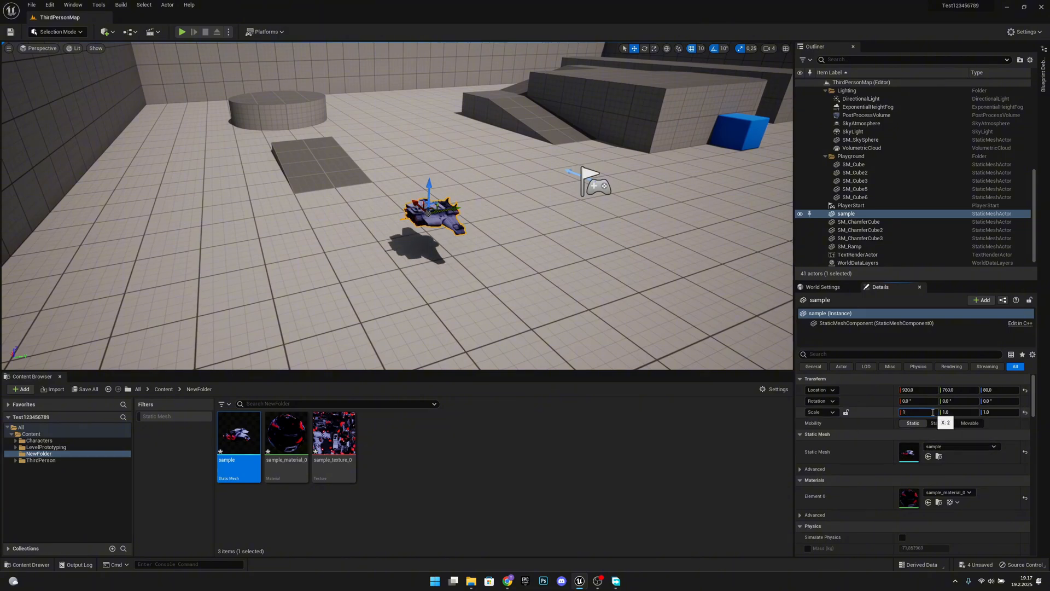
{"action": "type", "text": "1"}
{"action": "key", "text": "Return"}
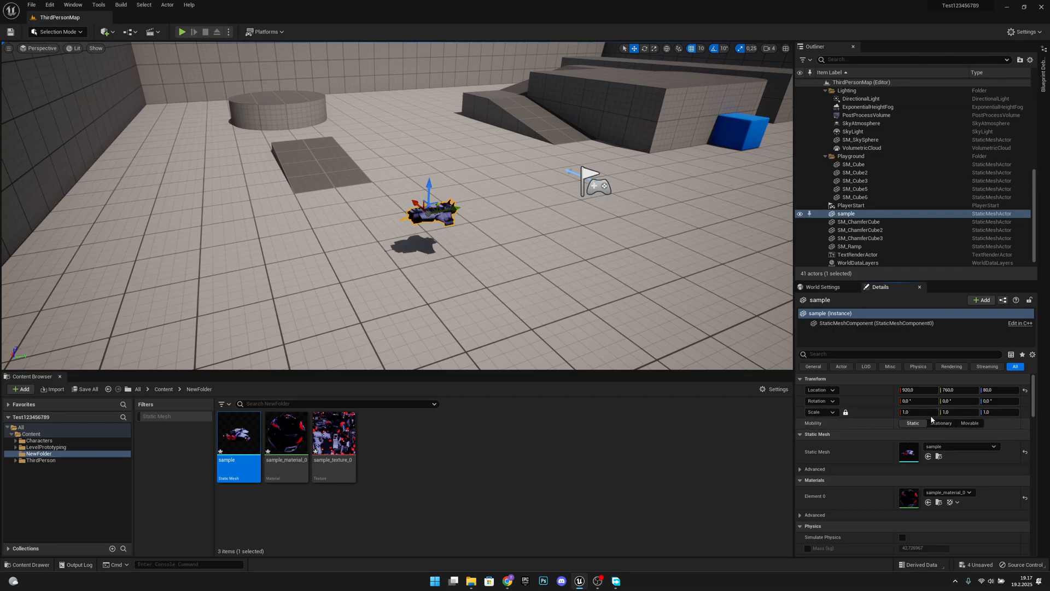
Step: Lock the scale proportions and set the spaceship's scale to 3 on all axes
{"action": "left_click", "coordinate": [927, 412]}
{"action": "type", "text": "3"}
{"action": "key", "text": "Return"}
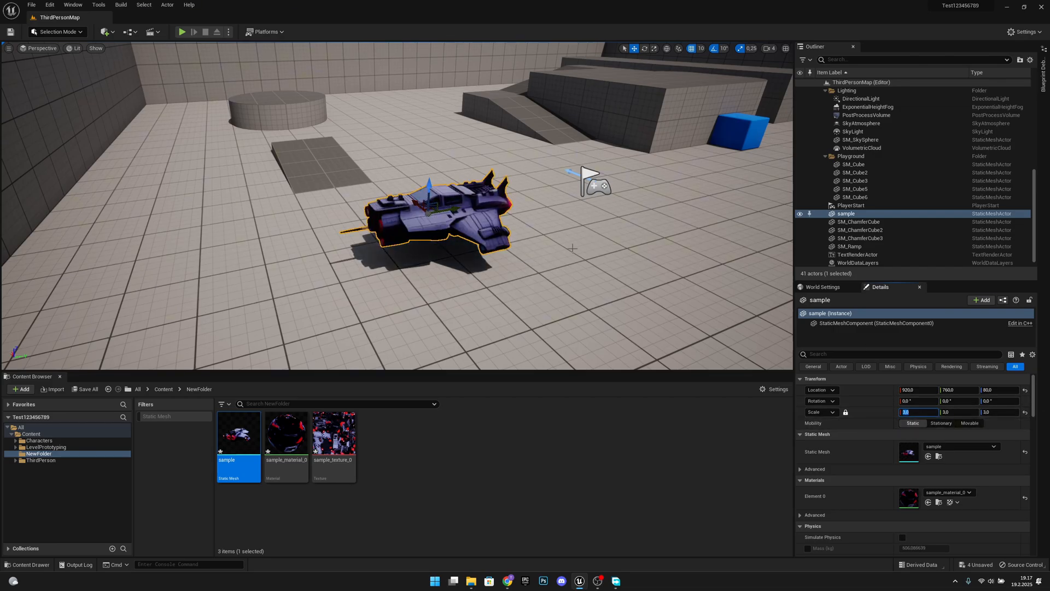
{"action": "mouse_move", "coordinate": [553, 263]}
{"action": "right_mouse_down"}
{"action": "mouse_move", "coordinate": [355, 274]}
{"action": "mouse_move", "coordinate": [602, 268]}
{"action": "mouse_move", "coordinate": [562, 245]}
{"action": "right_mouse_up"}
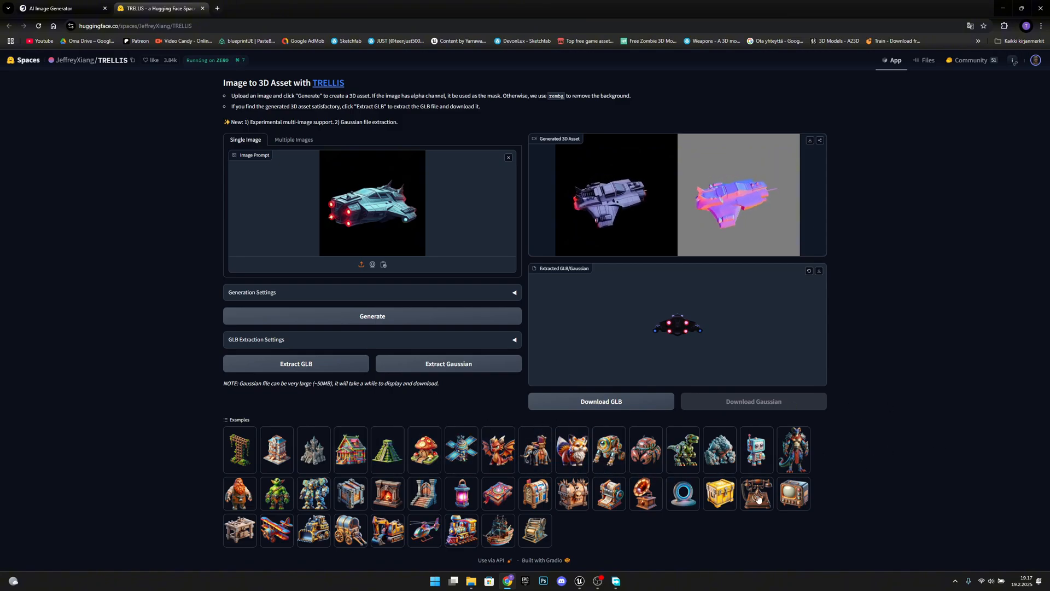
Step: Back on the TRELLIS page, load the orange winged dragon example image and generate a 3D asset from it
{"action": "left_click", "coordinate": [502, 456]}
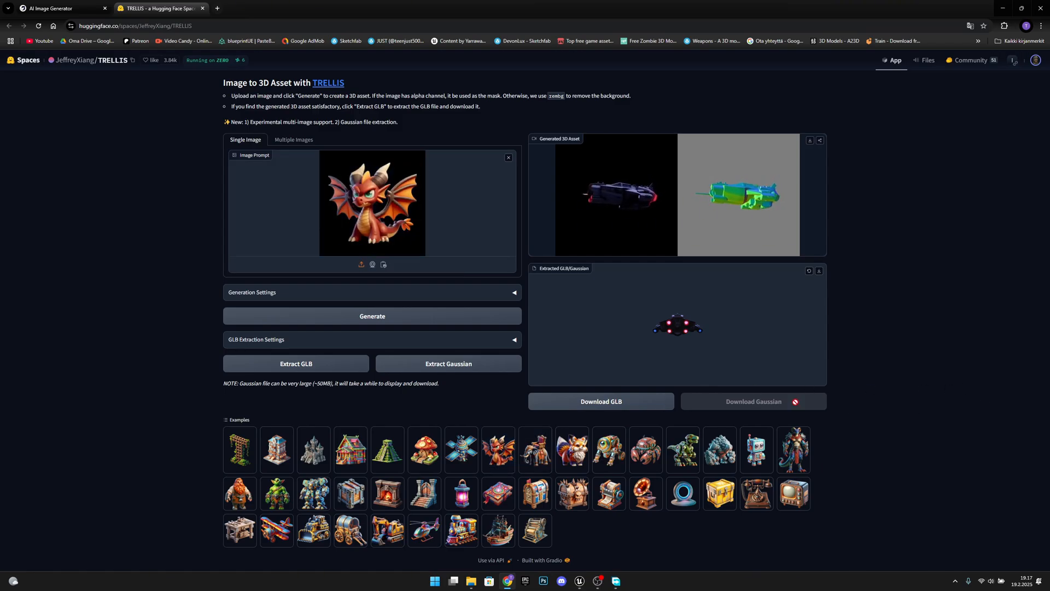
{"action": "left_click", "coordinate": [372, 316]}
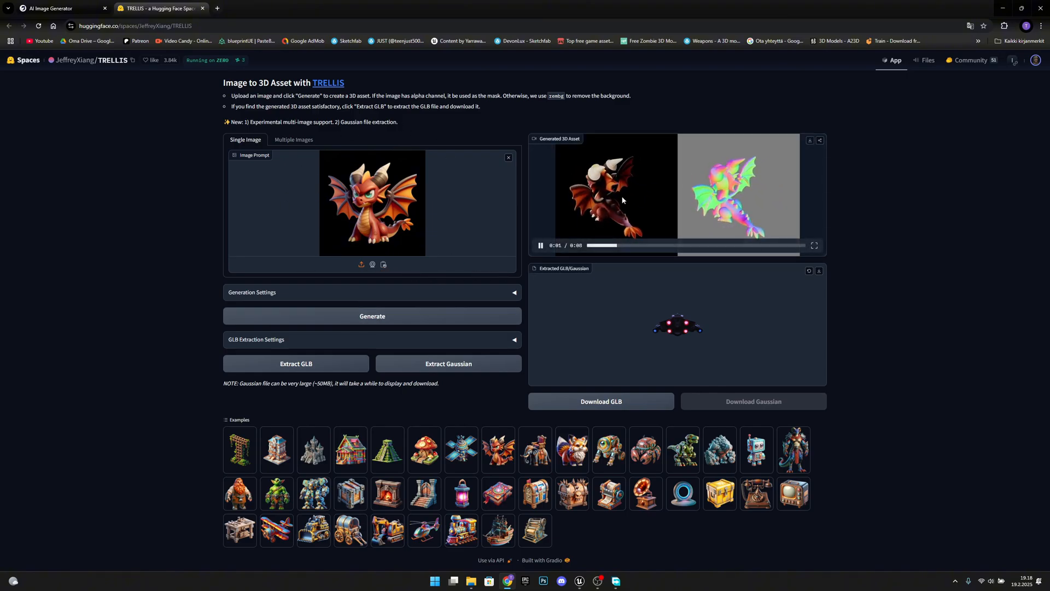
Step: Extract the dragon asset as GLB and download it into the tutorial folder
{"action": "left_click", "coordinate": [327, 368]}
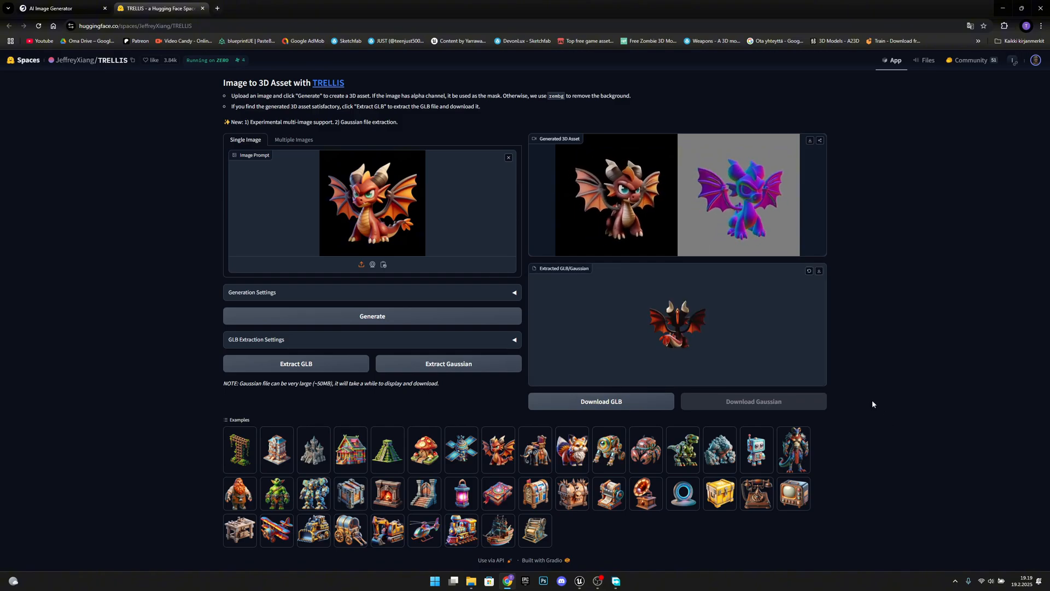
{"action": "left_click", "coordinate": [613, 403]}
{"action": "left_click", "coordinate": [771, 216]}
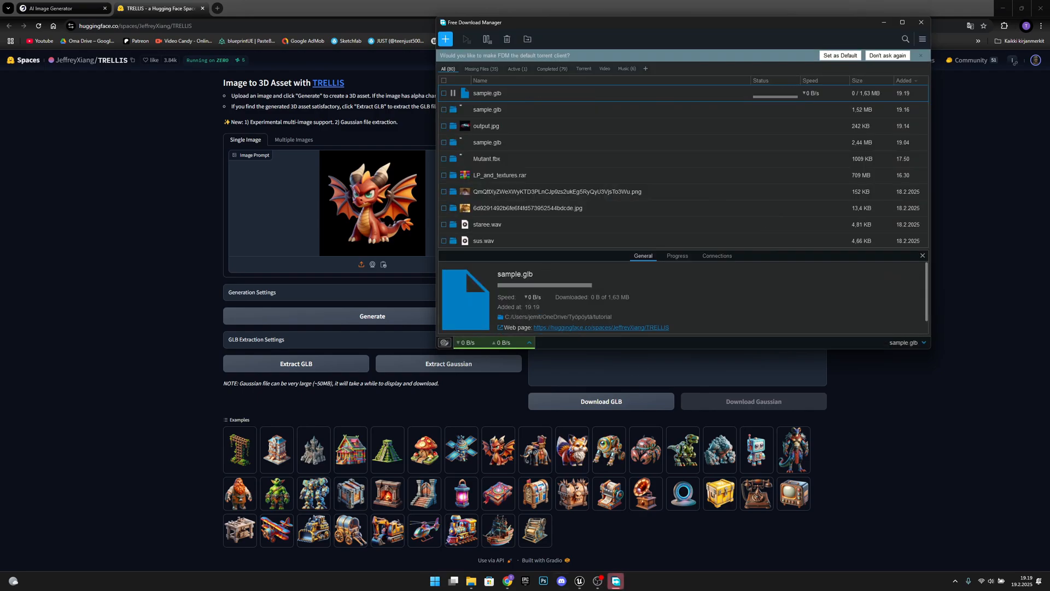
Step: Switch to Unreal Editor and import sample (1).glb from the tutorial folder into NewFolder with the default import settings
{"action": "left_click", "coordinate": [580, 581]}
{"action": "right_click_drag", "start_coordinate": [464, 197], "coordinate": [624, 216]}
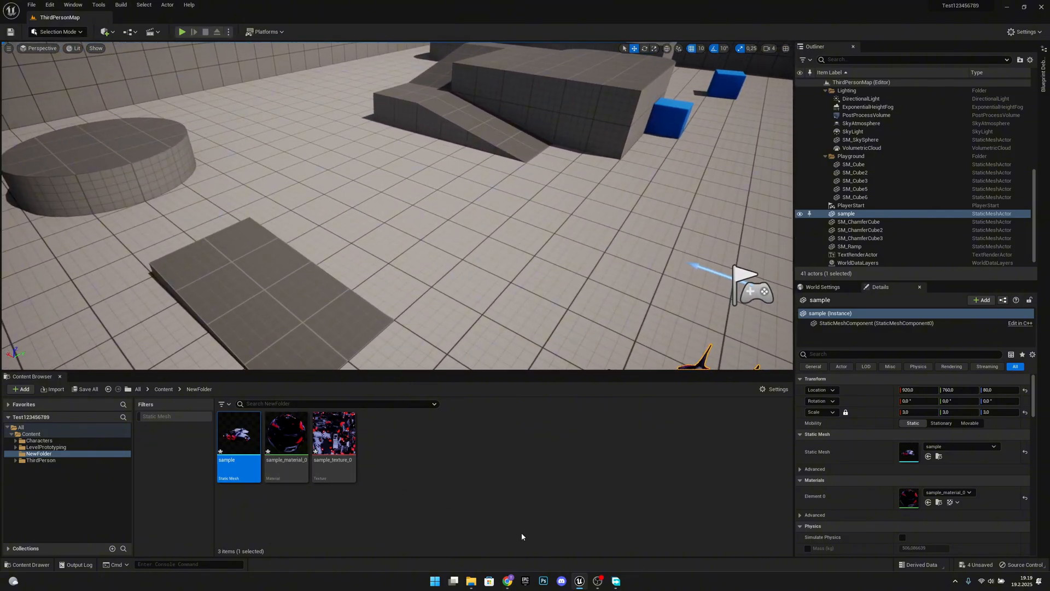
{"action": "mouse_move", "coordinate": [476, 583]}
{"action": "left_click", "coordinate": [506, 533]}
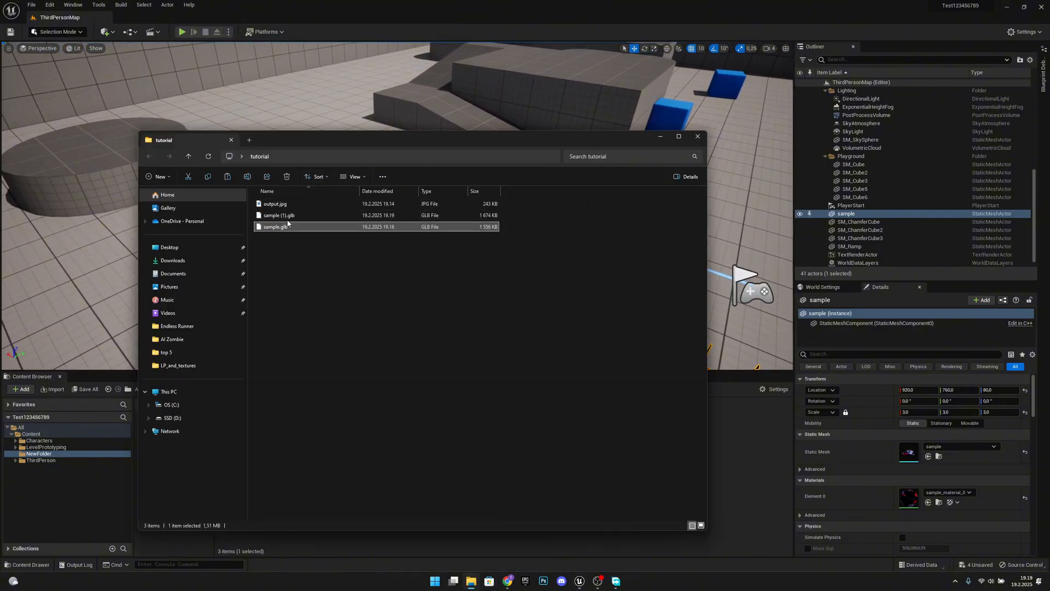
{"action": "left_click_drag", "start_coordinate": [279, 215], "coordinate": [760, 468]}
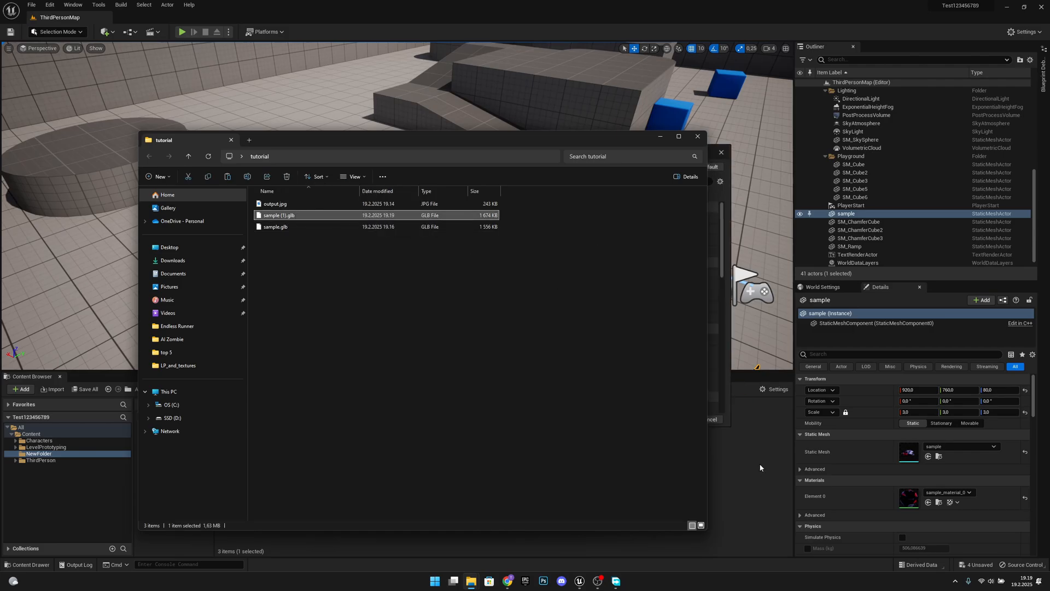
{"action": "left_click", "coordinate": [680, 421]}
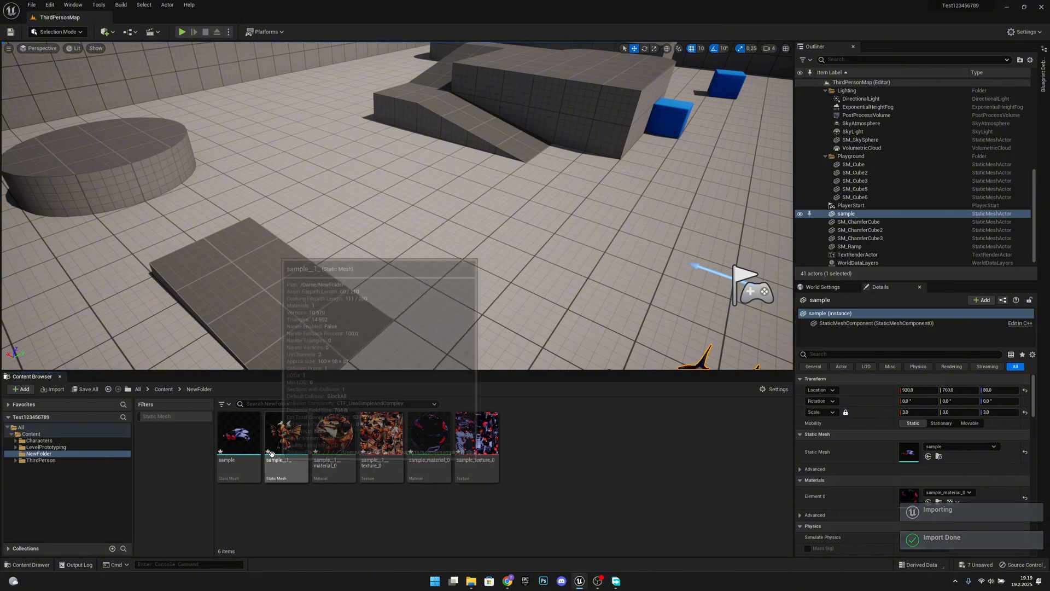
Step: Place the imported dragon static mesh on the open floor and set its scale to 3 on all axes
{"action": "left_click_drag", "start_coordinate": [271, 453], "coordinate": [476, 205]}
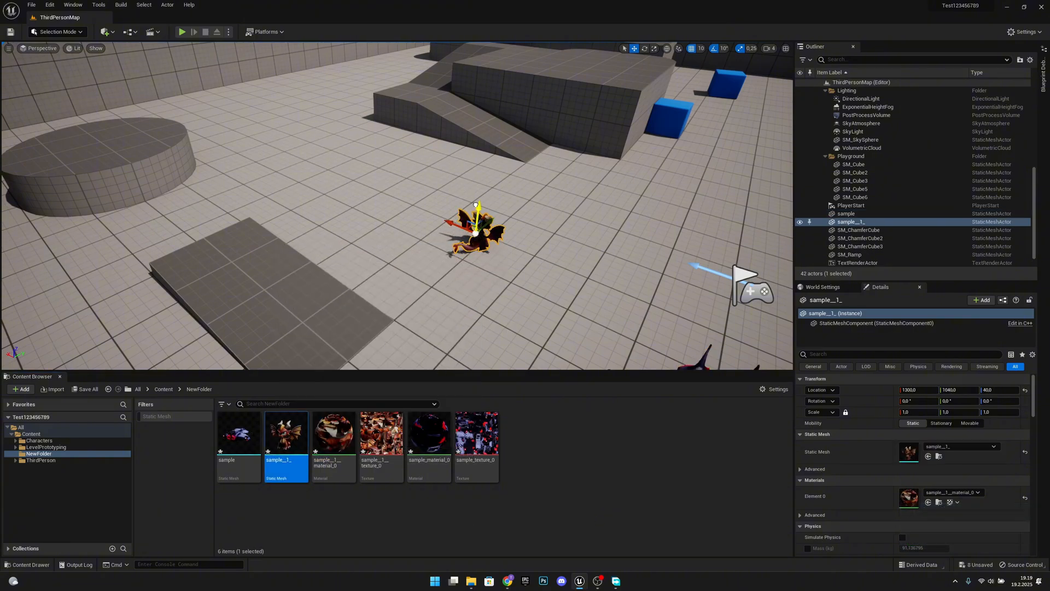
{"action": "left_click", "coordinate": [921, 412]}
{"action": "type", "text": "3"}
{"action": "key", "text": "Return"}
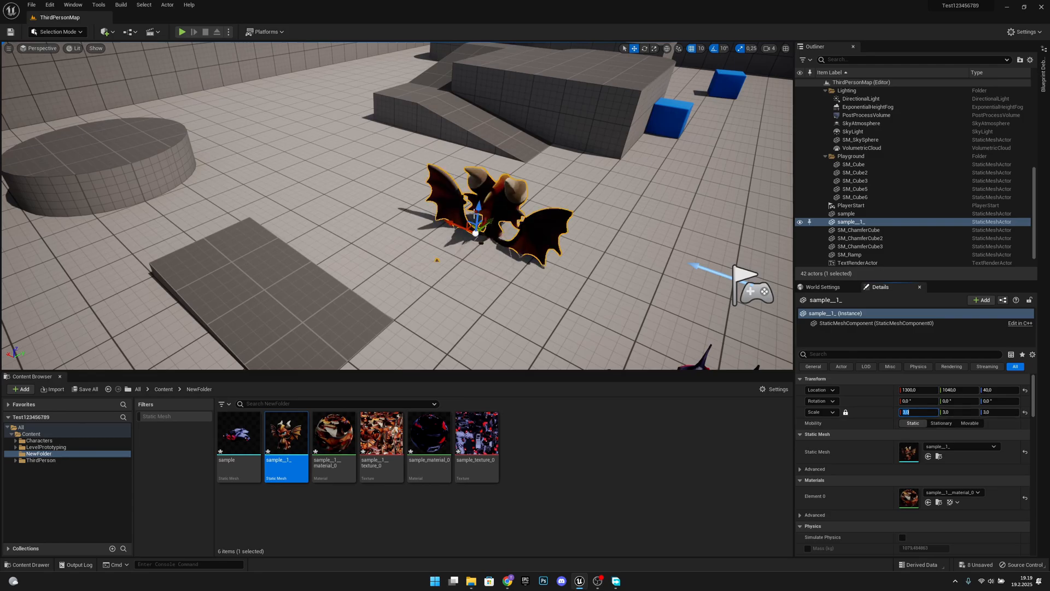
Step: Raise the dragon to a Z location of 120 and rotate it about 80° around the vertical axis
{"action": "left_click_drag", "start_coordinate": [475, 208], "coordinate": [471, 172]}
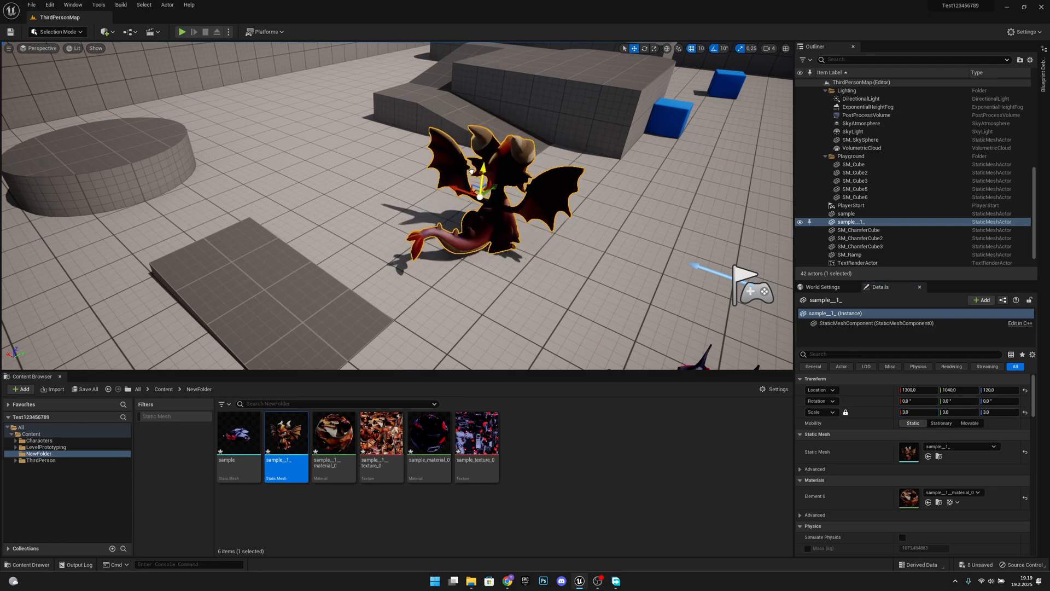
{"action": "key", "text": "e"}
{"action": "left_click_drag", "start_coordinate": [498, 221], "coordinate": [246, 8]}
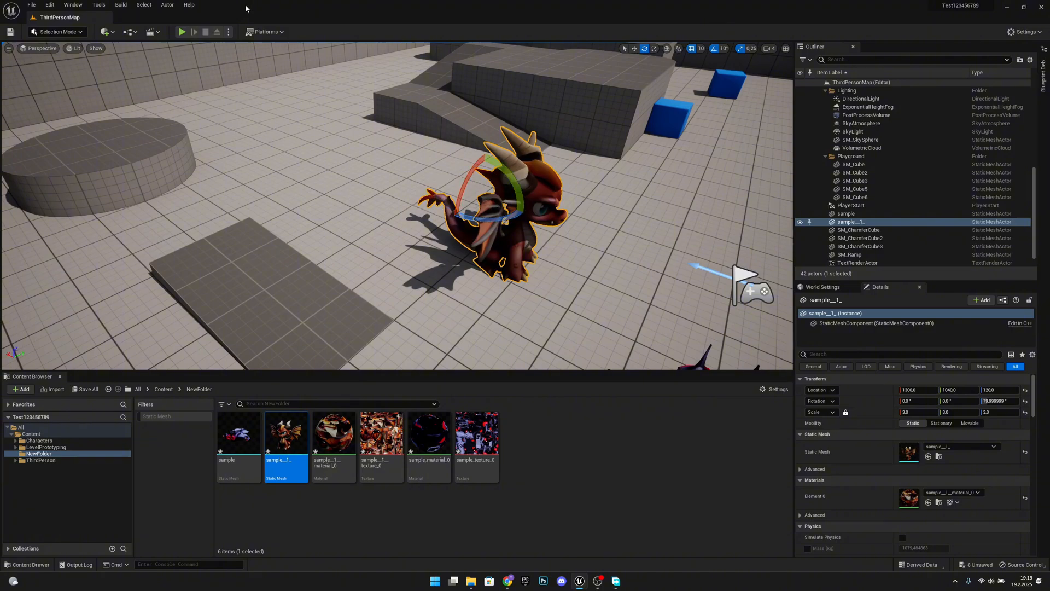
Step: Play the level in a new window and walk the character around the spaceship and dragon to view them
{"action": "left_click", "coordinate": [228, 32]}
{"action": "left_click", "coordinate": [258, 74]}
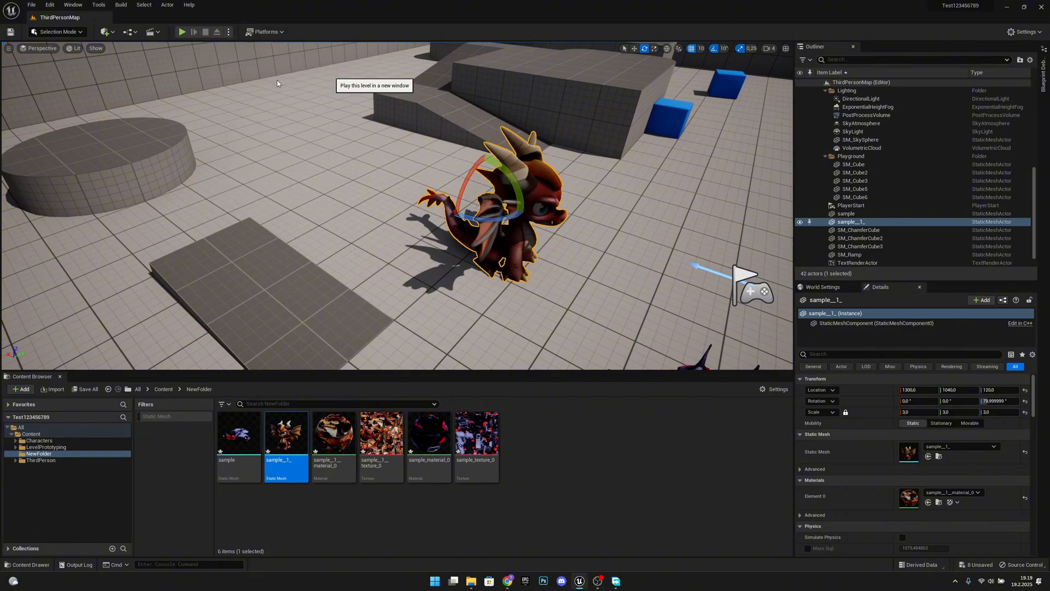
{"action": "left_click", "coordinate": [558, 261]}
{"action": "key", "text": "w"}
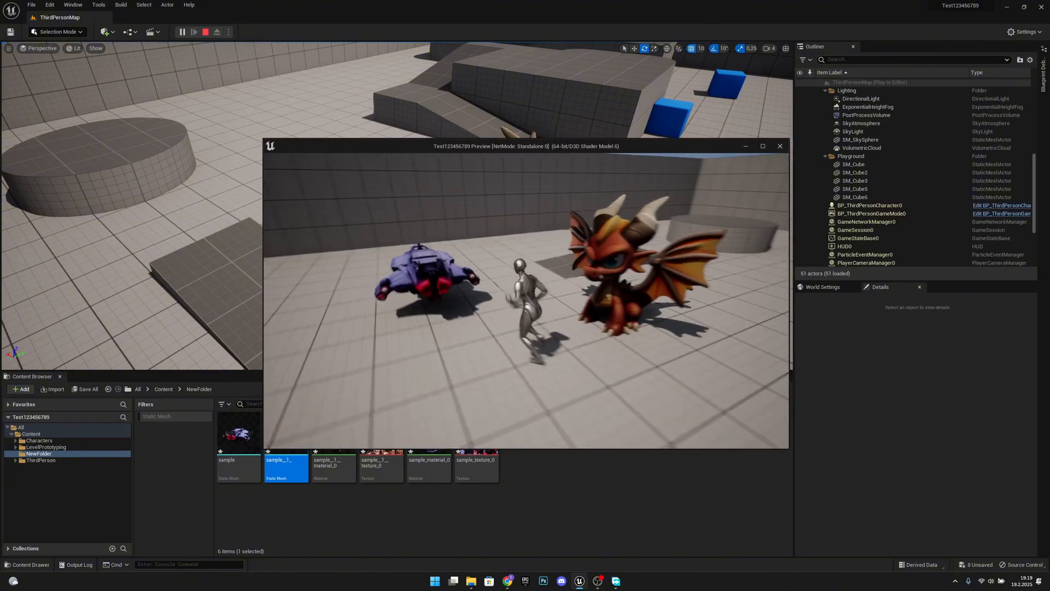
{"action": "key", "text": "w"}
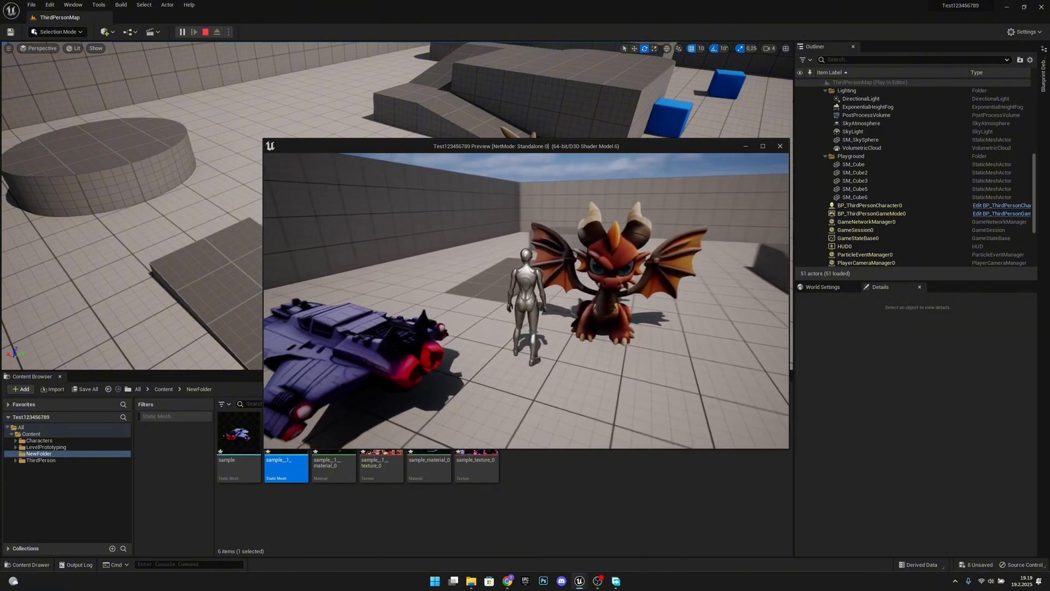
{"action": "key", "text": "s"}
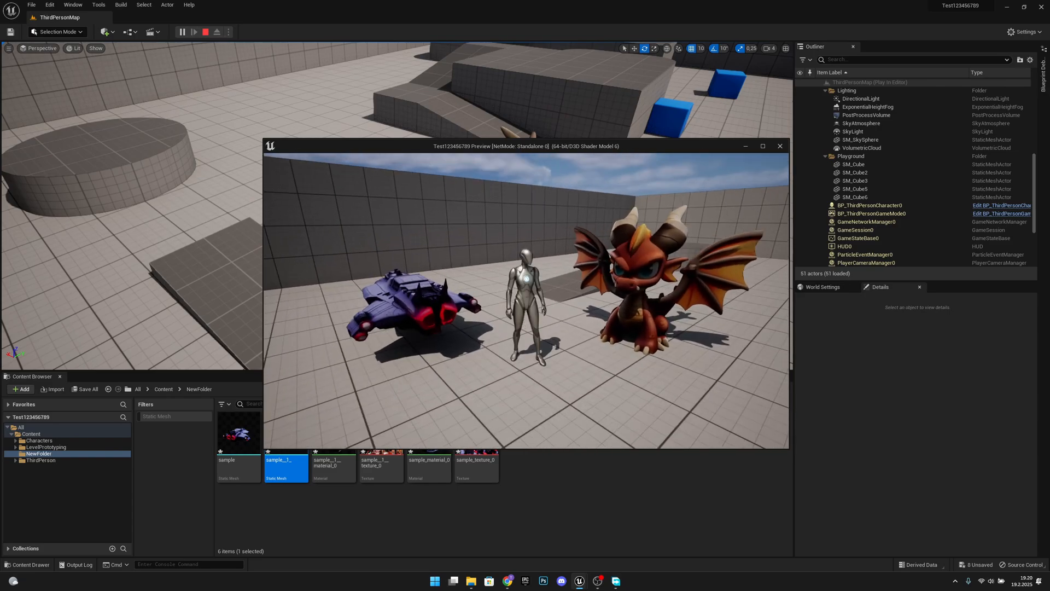